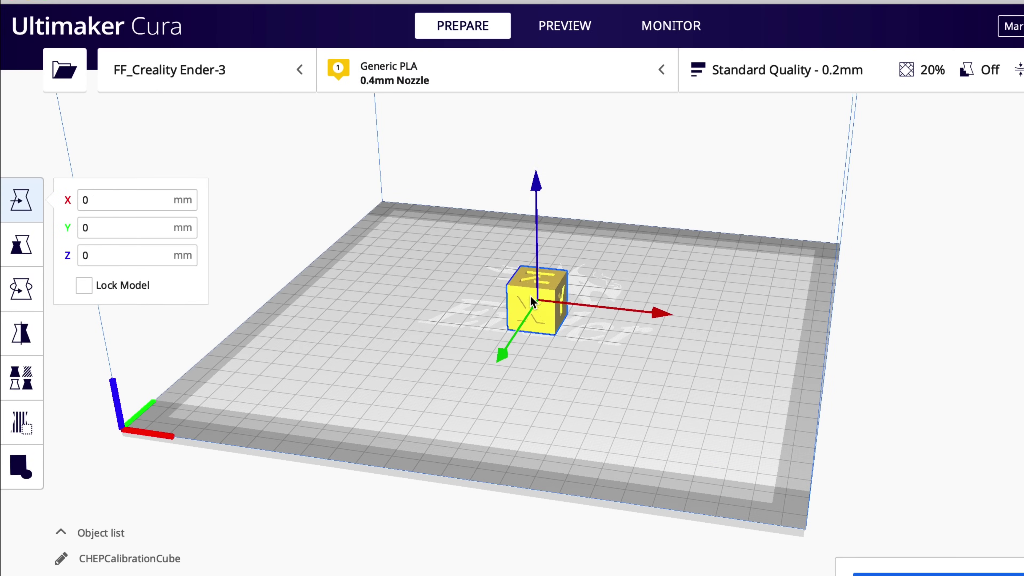
Step: Move the calibration cube toward the back right of the build plate and multiply it with one copy
{"action": "left_click_drag", "start_coordinate": [583, 283], "coordinate": [715, 248]}
{"action": "right_click", "coordinate": [657, 269]}
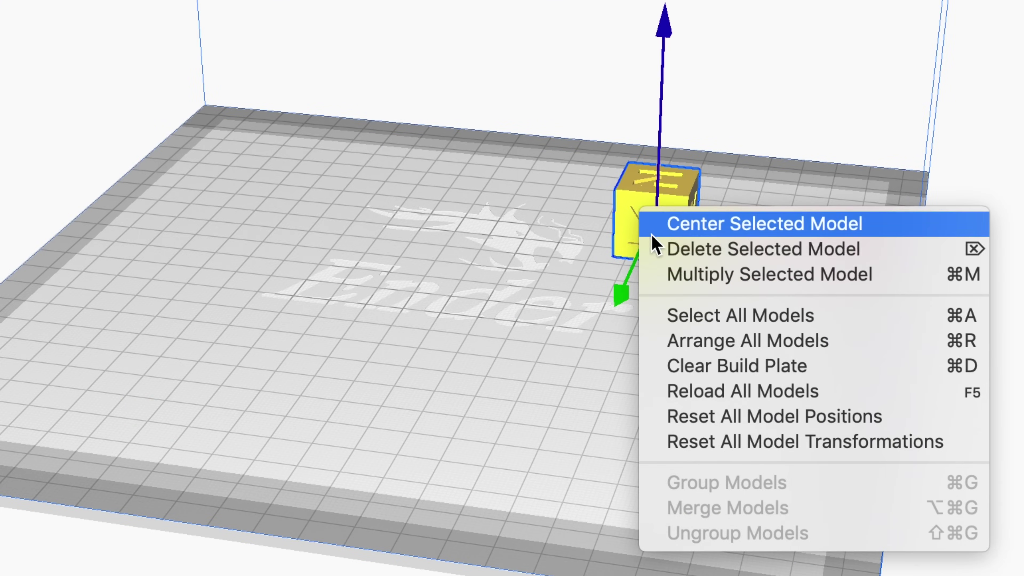
{"action": "left_click", "coordinate": [692, 276]}
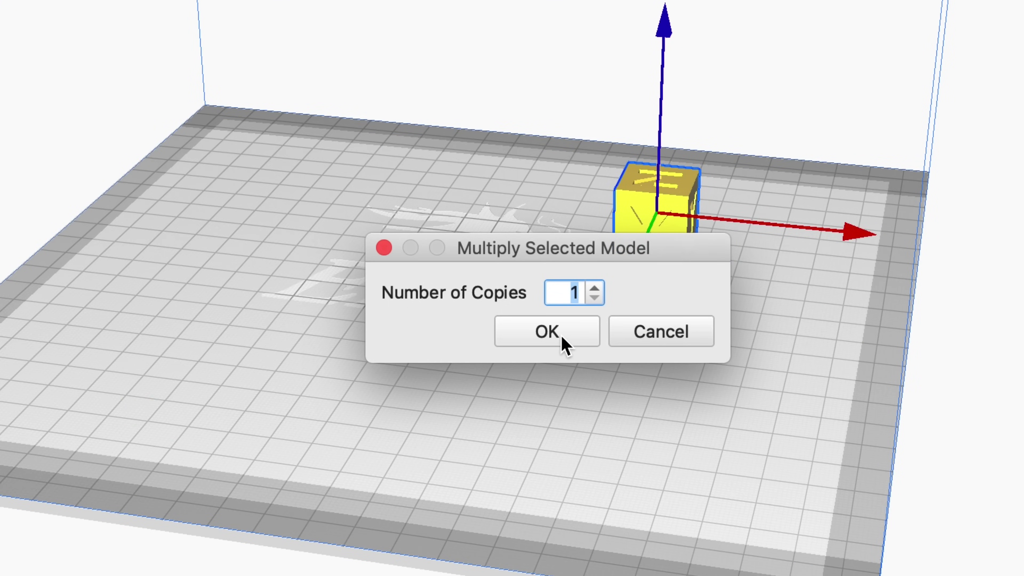
{"action": "left_click", "coordinate": [562, 336]}
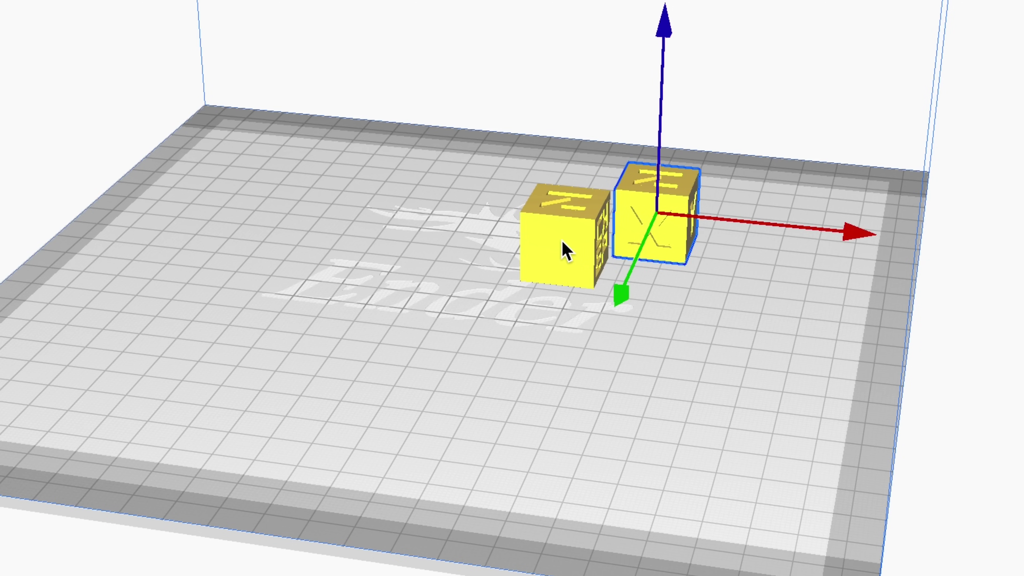
Step: Move the copied cube near the middle of the build plate and rotate it a quarter turn about the vertical axis
{"action": "left_click_drag", "start_coordinate": [566, 252], "coordinate": [474, 286]}
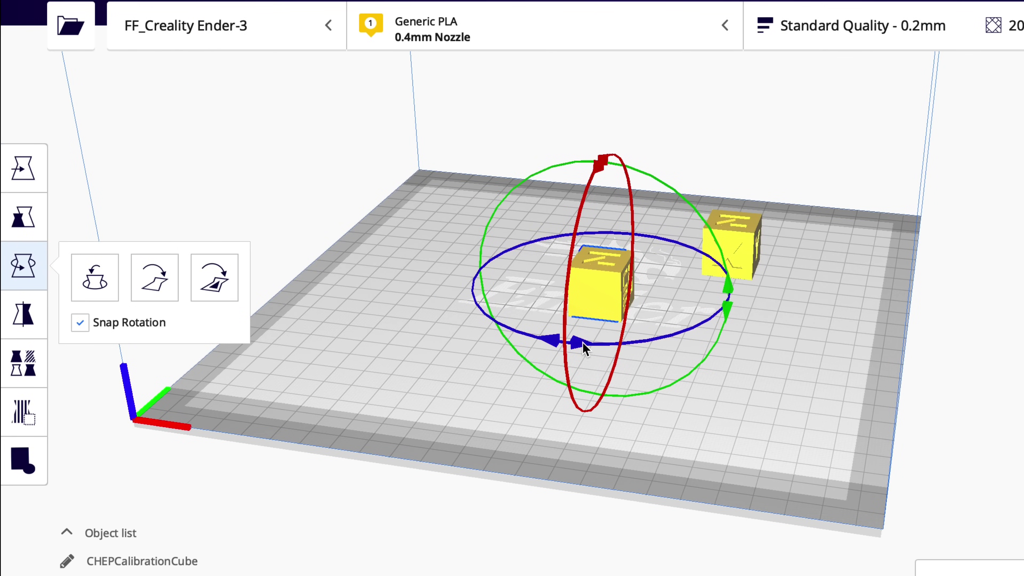
{"action": "left_click_drag", "start_coordinate": [583, 348], "coordinate": [415, 261]}
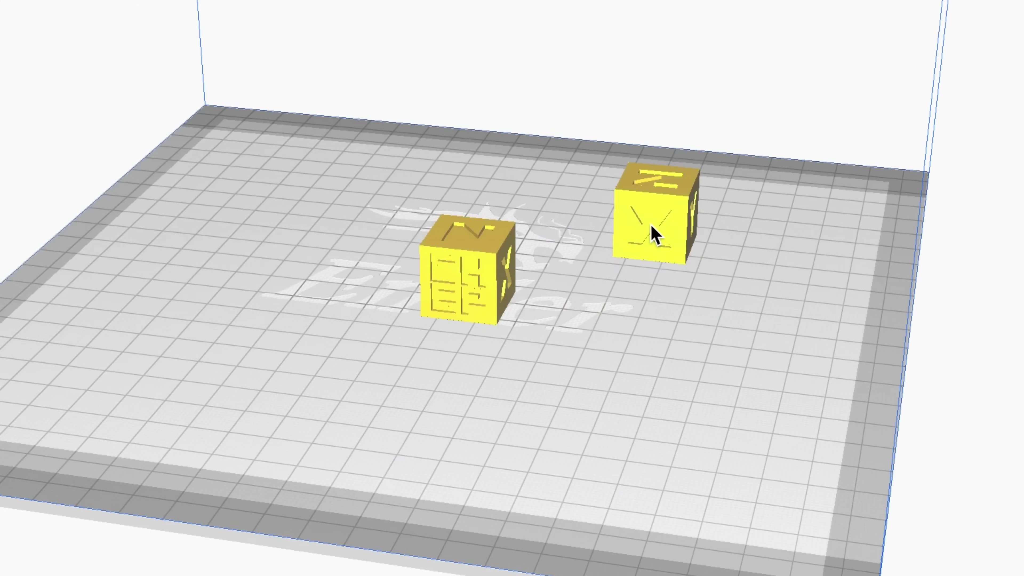
Step: Multiply the back-right cube again with one copy
{"action": "right_click", "coordinate": [651, 227]}
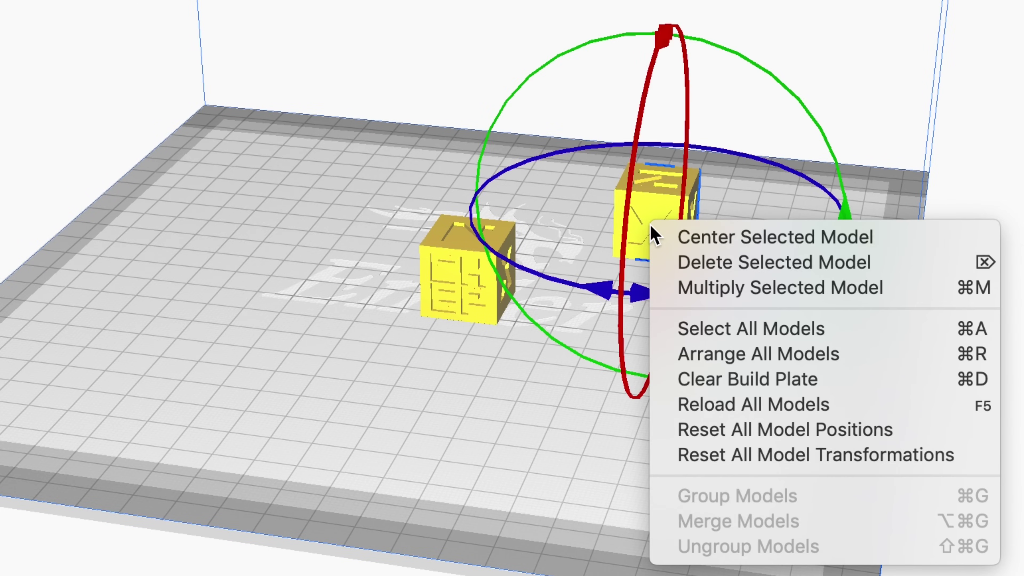
{"action": "left_click", "coordinate": [696, 294]}
{"action": "left_click", "coordinate": [553, 334]}
Step: Move the newest cube to the plate's front left, about X -35.3 mm and Y 45.3 mm, and rotate it a quarter turn about the vertical axis
{"action": "left_click", "coordinate": [383, 266]}
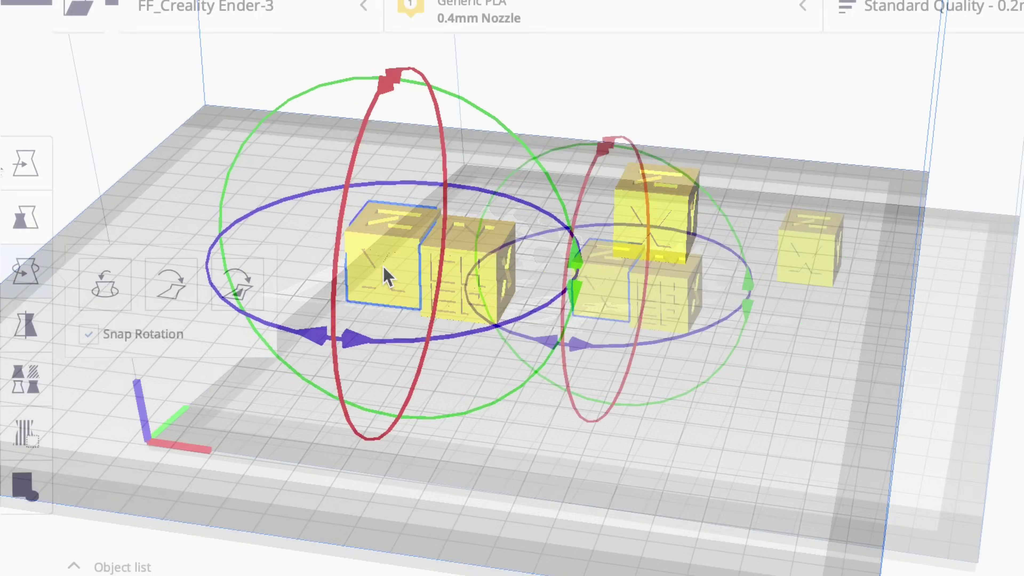
{"action": "left_click", "coordinate": [26, 164]}
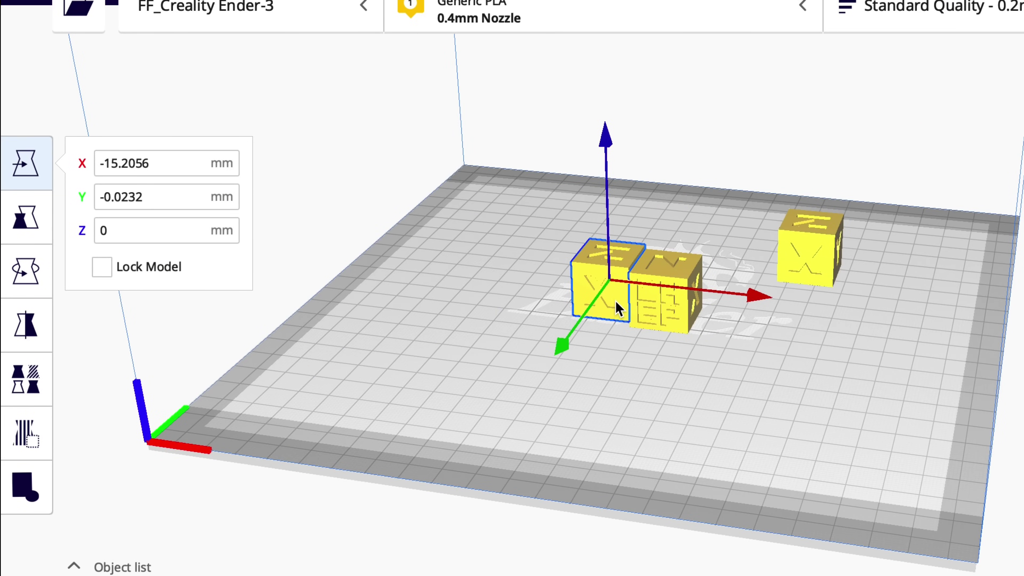
{"action": "left_click_drag", "start_coordinate": [615, 302], "coordinate": [515, 354]}
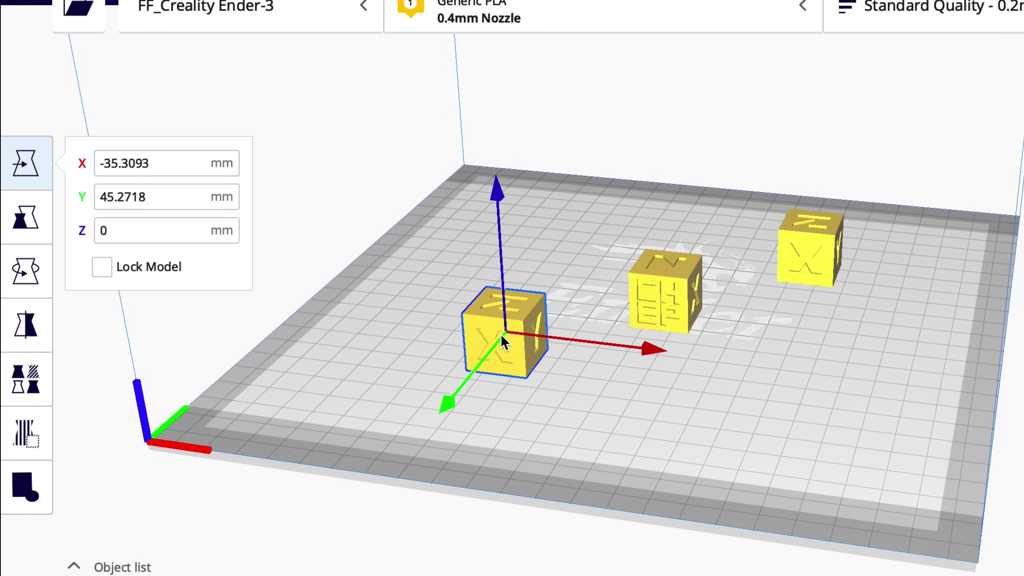
{"action": "left_click", "coordinate": [25, 271]}
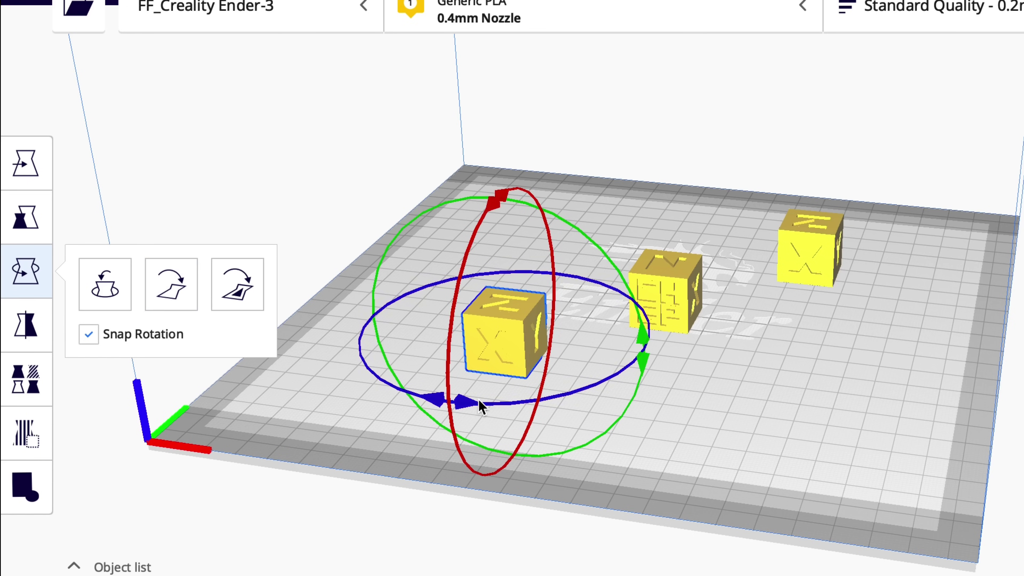
{"action": "left_click_drag", "start_coordinate": [475, 408], "coordinate": [353, 311]}
{"action": "left_click", "coordinate": [857, 433]}
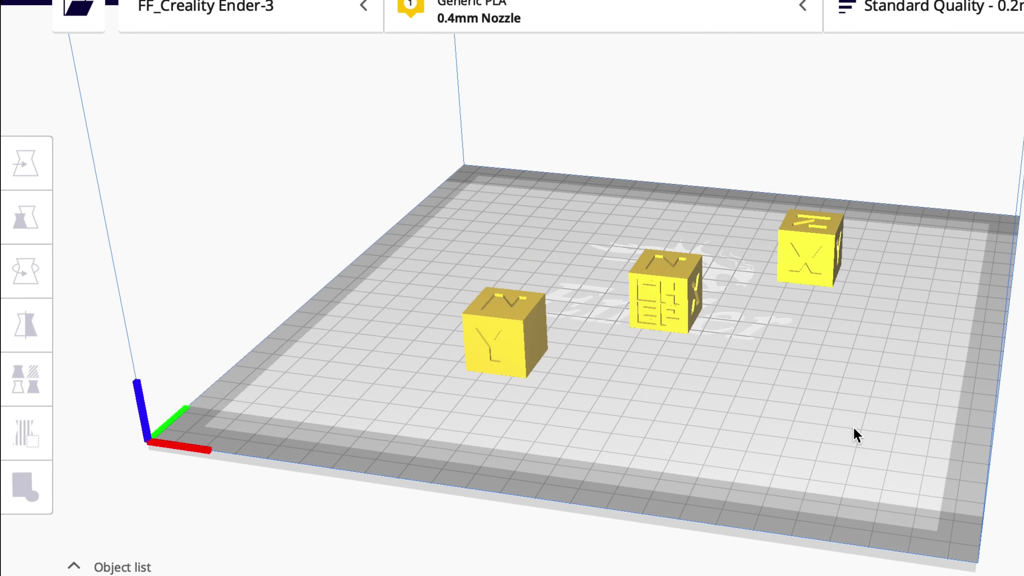
Step: Search the print settings for "Print Seq" and look at the choices for Print Sequence
{"action": "left_click", "coordinate": [967, 14]}
{"action": "left_click_drag", "start_coordinate": [504, 201], "coordinate": [405, 203]}
{"action": "type", "text": "Print"}
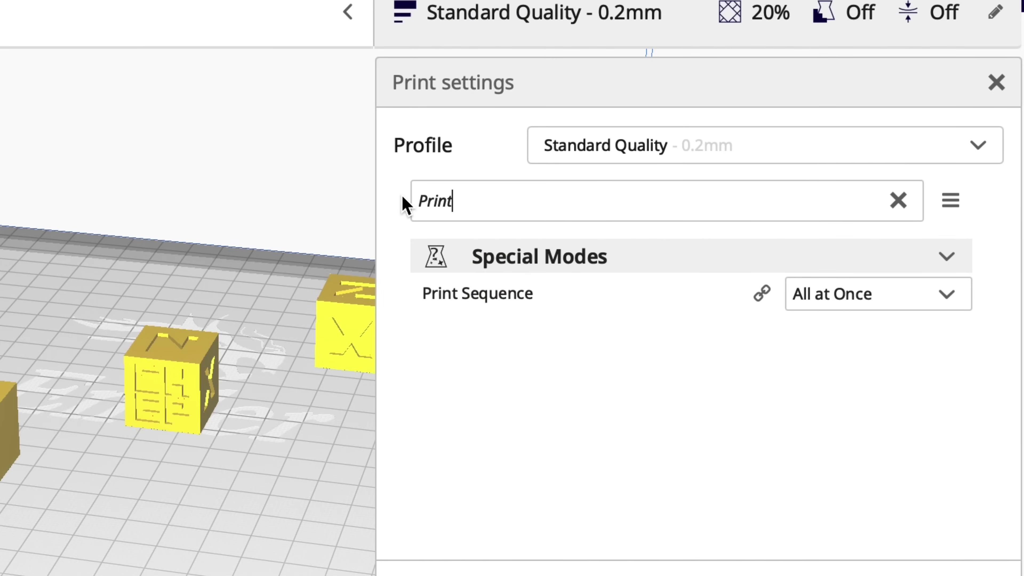
{"action": "type", "text": " Seq"}
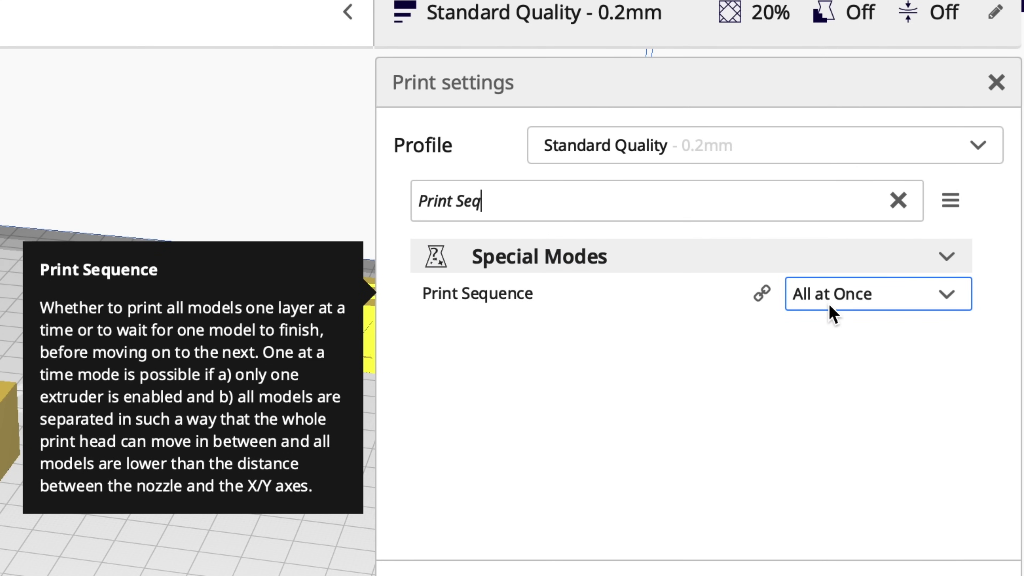
{"action": "left_click", "coordinate": [944, 294]}
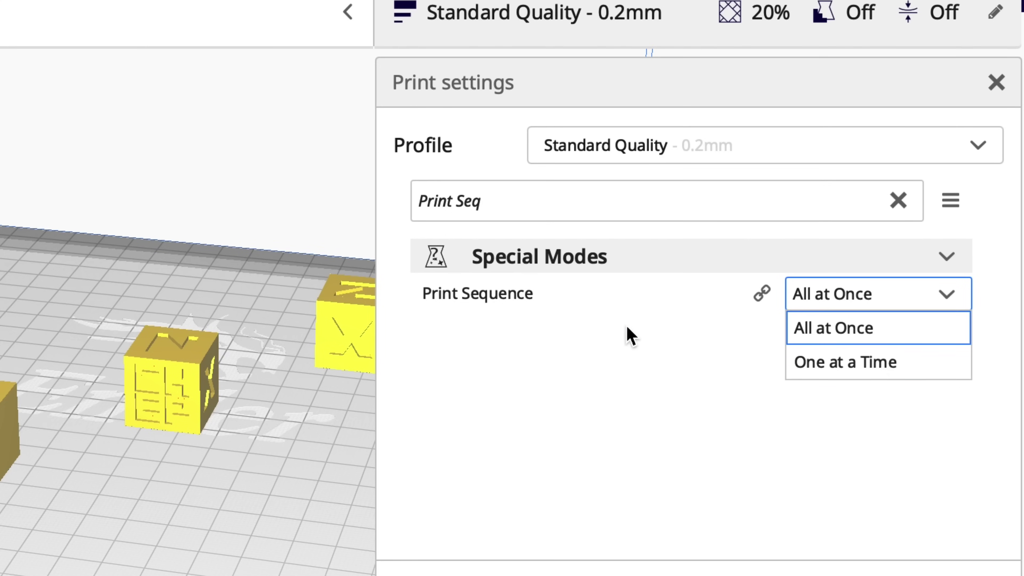
{"action": "left_click", "coordinate": [550, 311]}
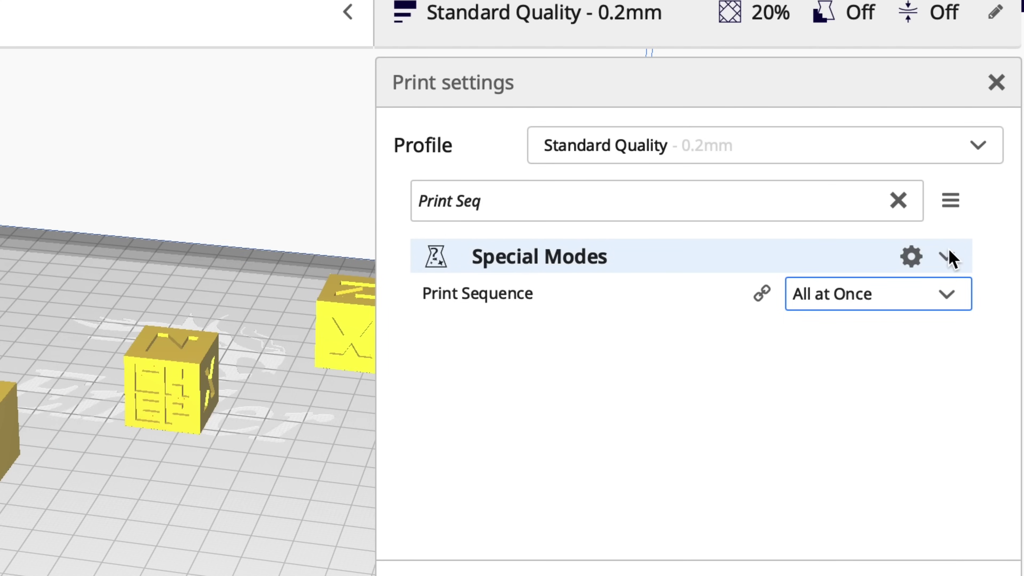
Step: Filter the setting visibility preferences by "Print Seq" and check whether Print Sequence is enabled
{"action": "left_click", "coordinate": [912, 256]}
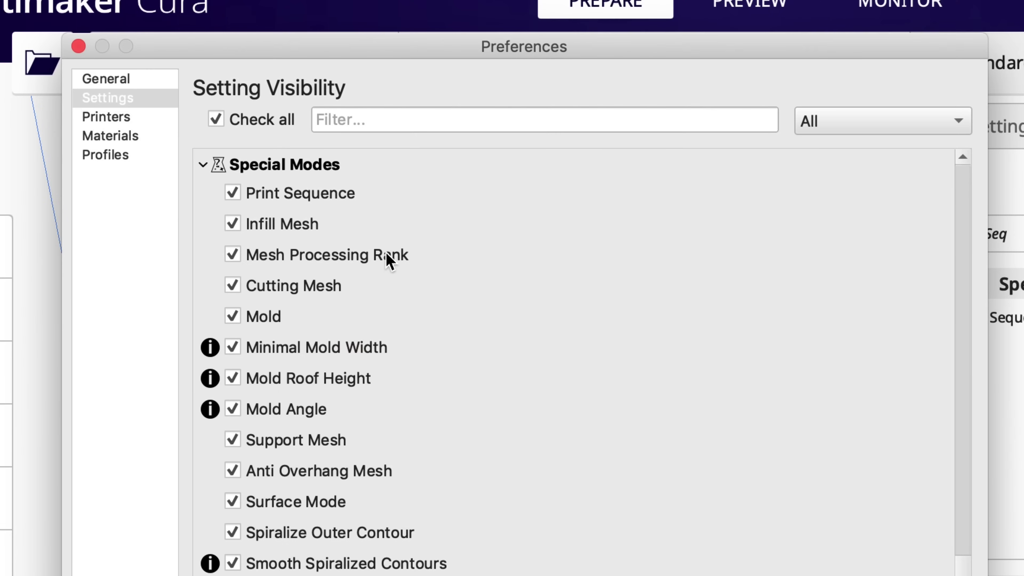
{"action": "left_click", "coordinate": [364, 116]}
{"action": "type", "text": "Print"}
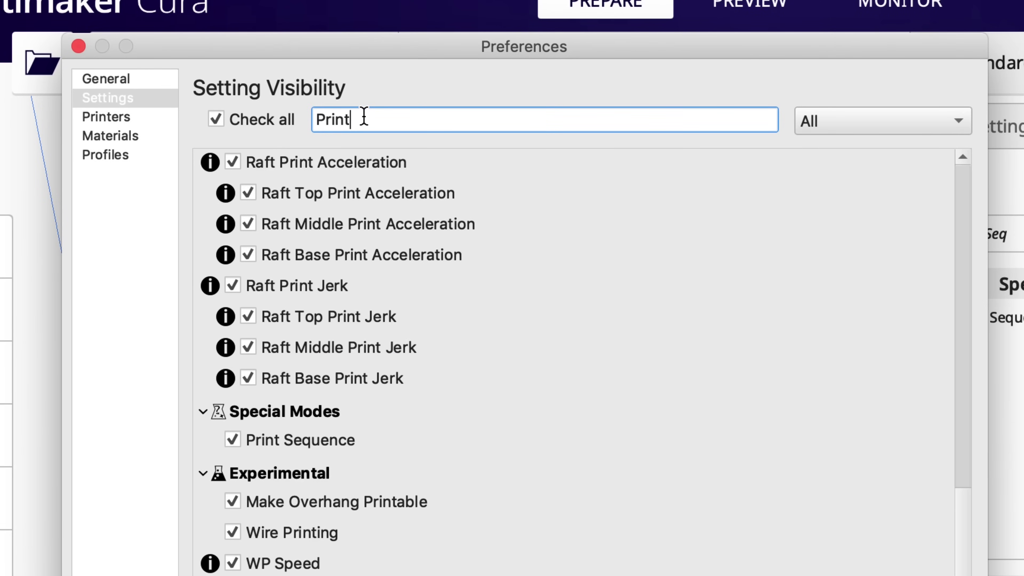
{"action": "type", "text": " Seq"}
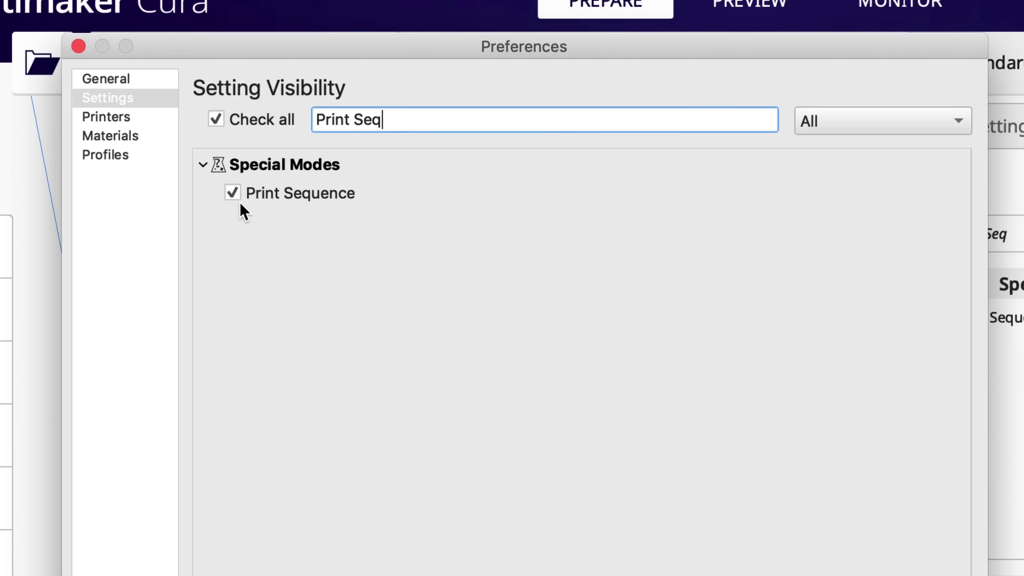
{"action": "mouse_move", "coordinate": [236, 199]}
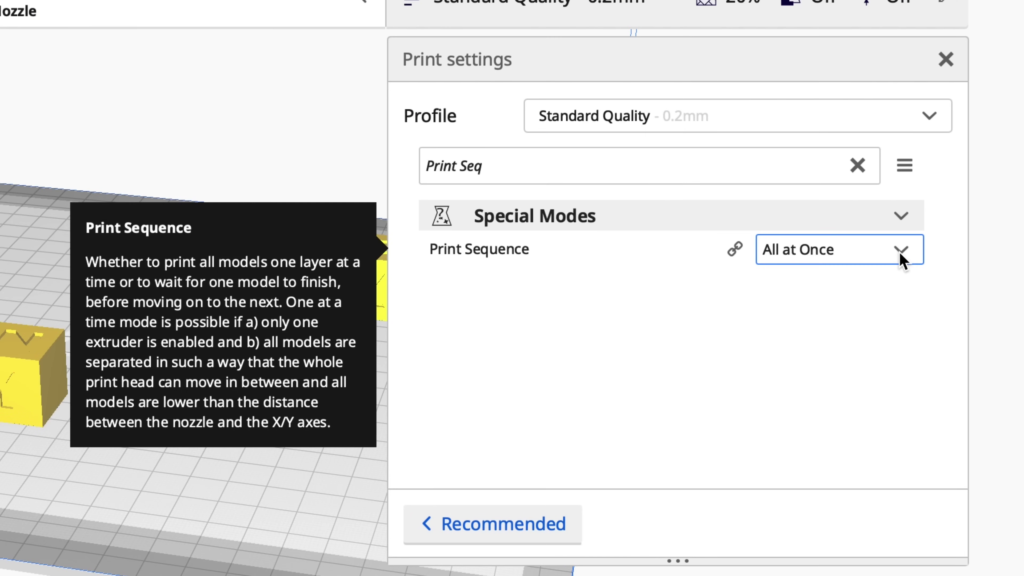
Step: Set Print Sequence to One at a Time and inspect the clearance zones and height limit around the three cubes
{"action": "left_click", "coordinate": [898, 253]}
{"action": "left_click", "coordinate": [863, 314]}
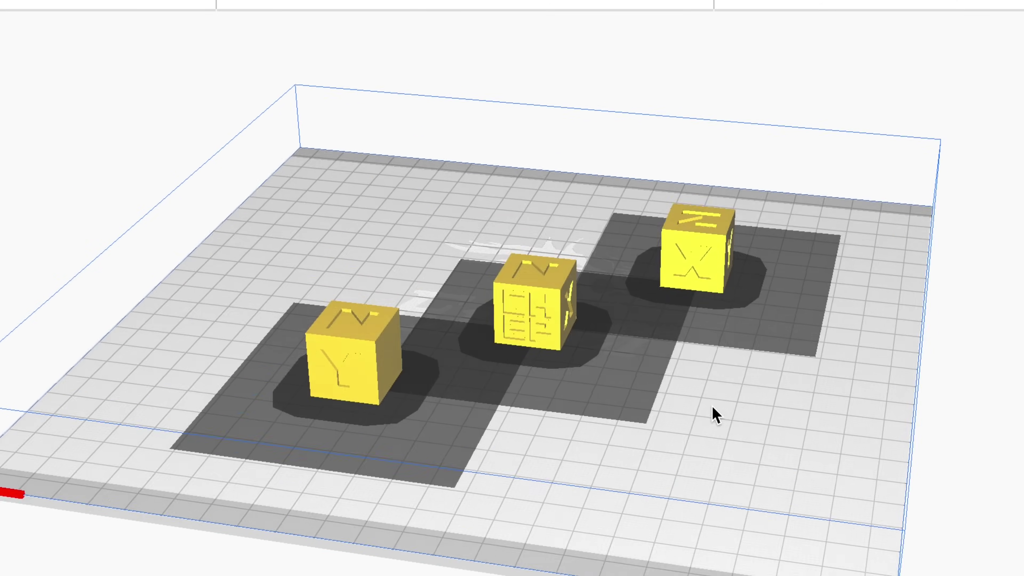
{"action": "right_click_drag", "start_coordinate": [712, 407], "coordinate": [846, 504]}
{"action": "scroll", "coordinate": [730, 465], "scroll_direction": "down", "scroll_amount": 5}
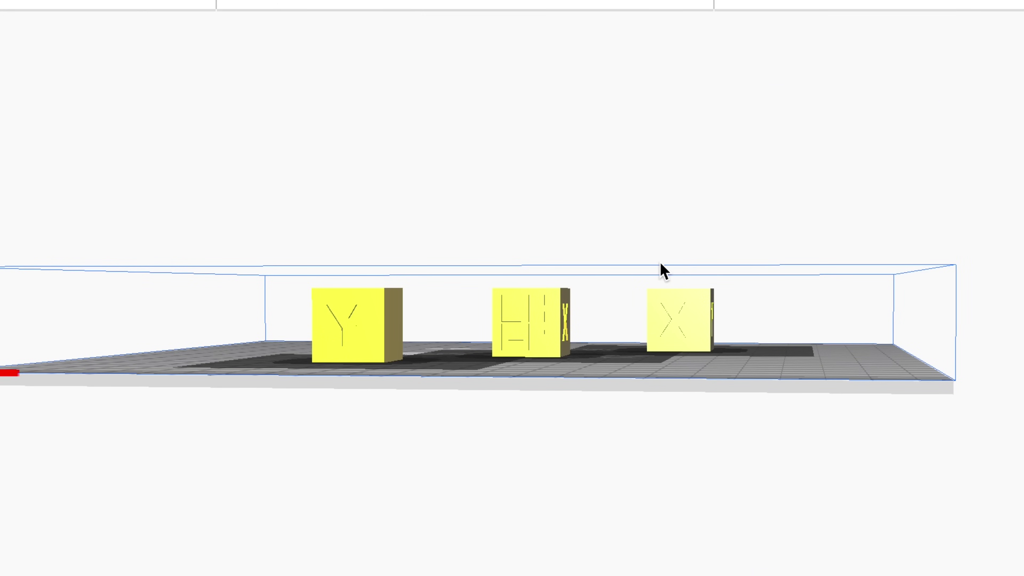
{"action": "right_click_drag", "start_coordinate": [718, 349], "coordinate": [654, 435]}
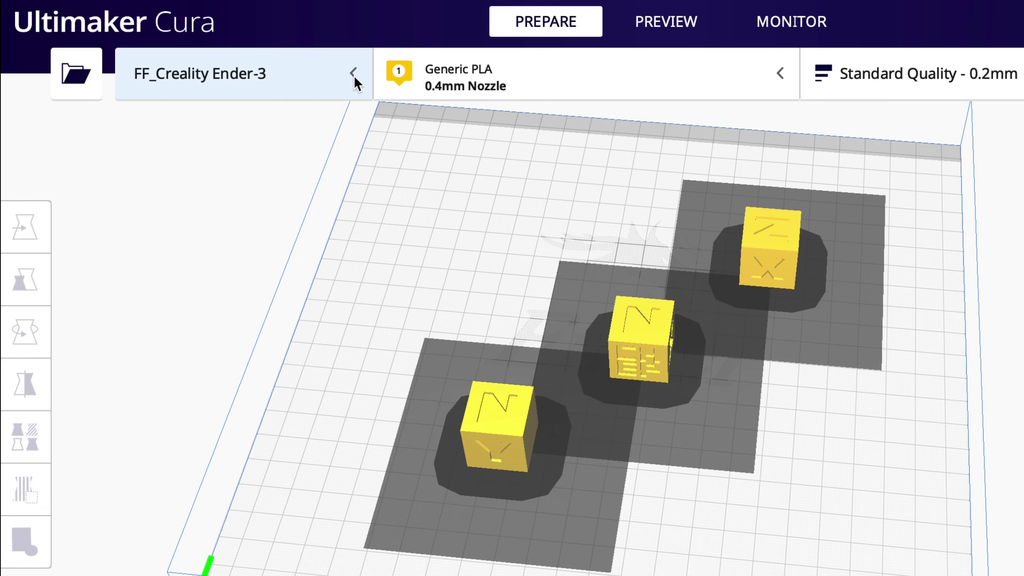
Step: Open the printer management for the FF_Creality Ender-3
{"action": "left_click", "coordinate": [353, 74]}
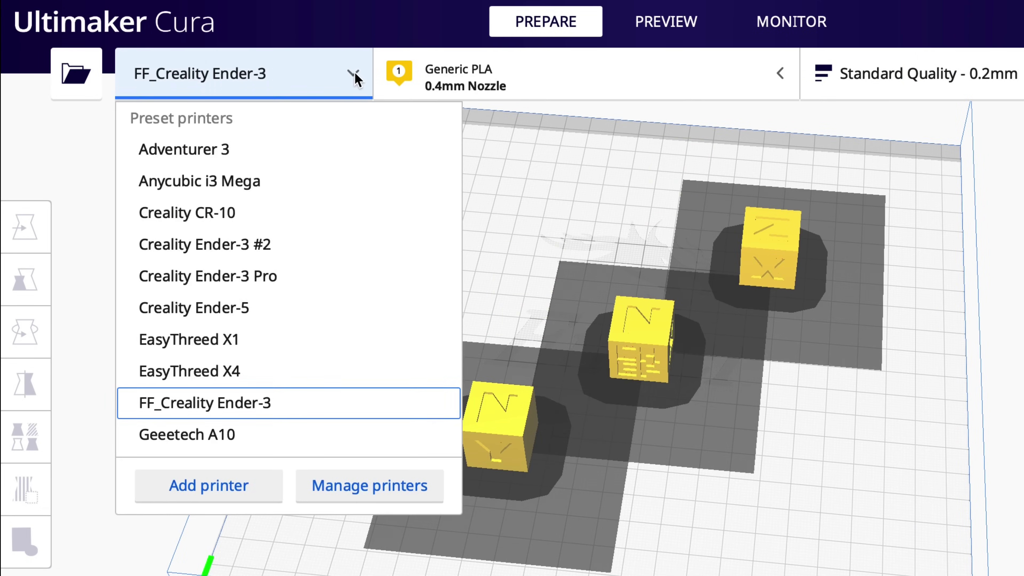
{"action": "left_click", "coordinate": [347, 486]}
{"action": "left_click", "coordinate": [518, 198]}
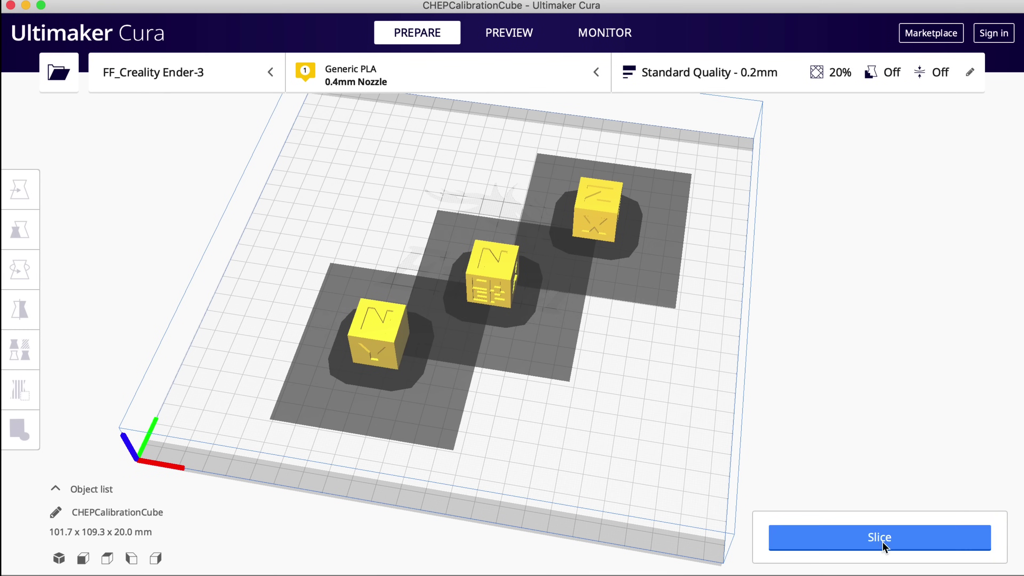
Step: Try to slice the three cubes in their current arrangement
{"action": "left_click", "coordinate": [882, 542]}
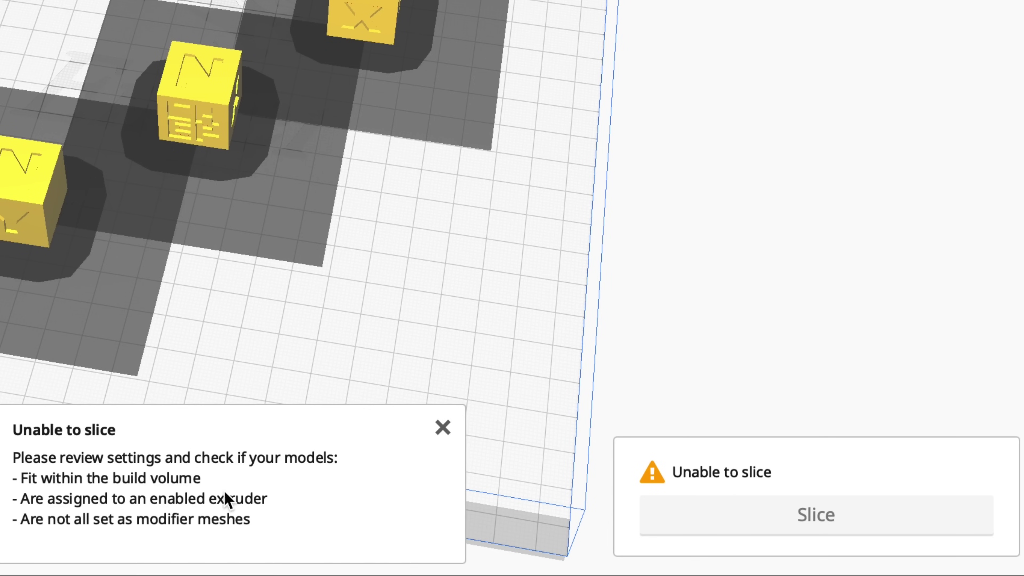
{"action": "left_click", "coordinate": [442, 428]}
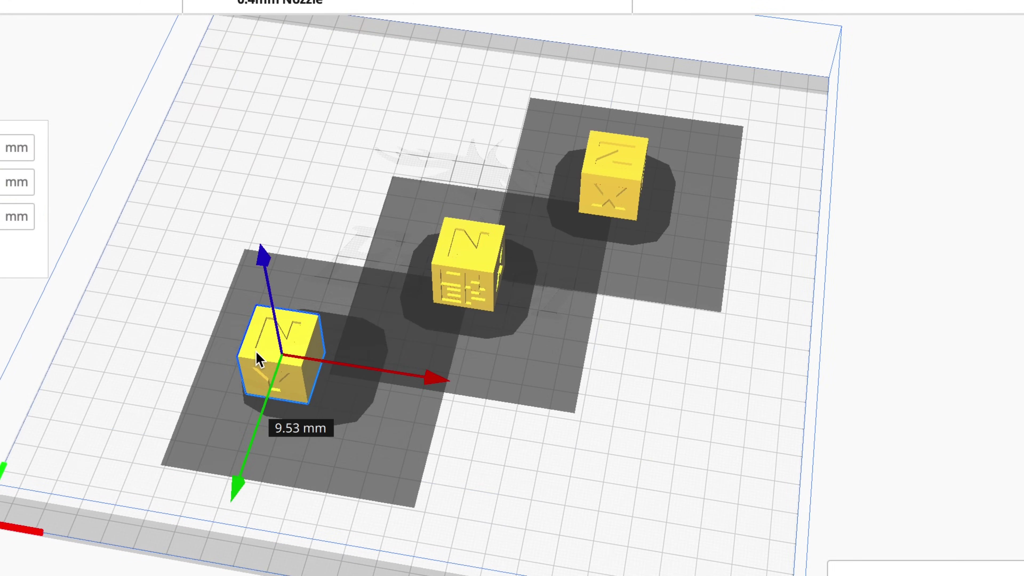
Step: Spread the cubes apart by moving the front-left one further left and the back-right one further right, and slice the plate
{"action": "left_click_drag", "start_coordinate": [256, 355], "coordinate": [247, 357]}
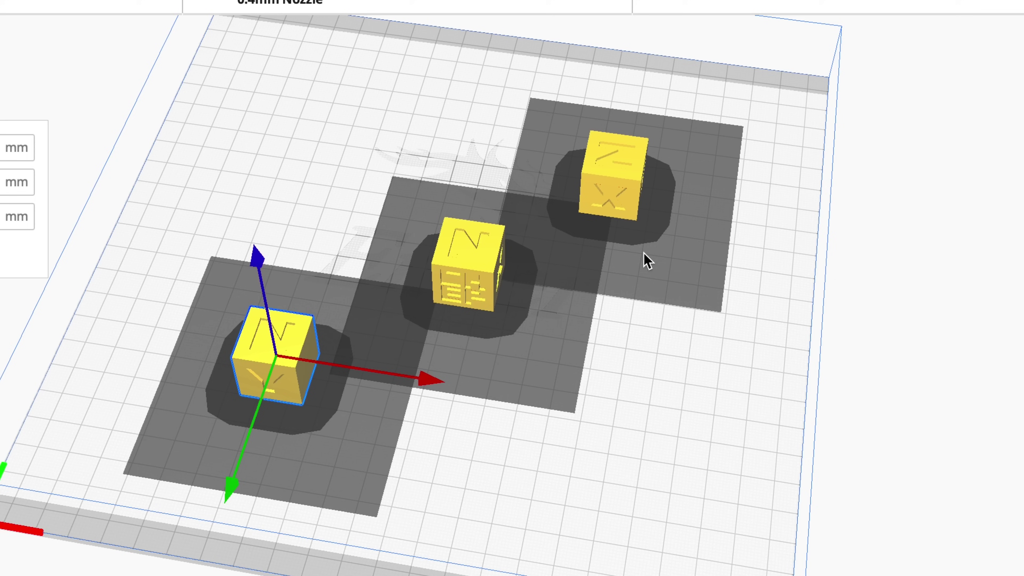
{"action": "left_click", "coordinate": [627, 179]}
{"action": "left_click_drag", "start_coordinate": [624, 170], "coordinate": [644, 167]}
{"action": "left_click", "coordinate": [778, 529]}
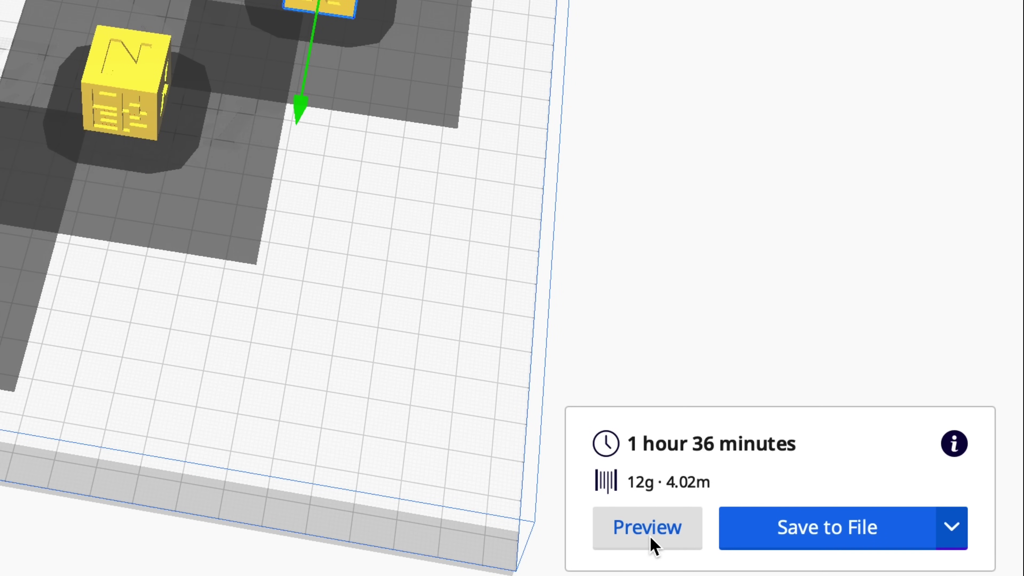
Step: Preview the sliced cubes and lower the displayed layer to examine the first printed cube
{"action": "left_click", "coordinate": [644, 529]}
{"action": "left_click_drag", "start_coordinate": [1005, 258], "coordinate": [1017, 479]}
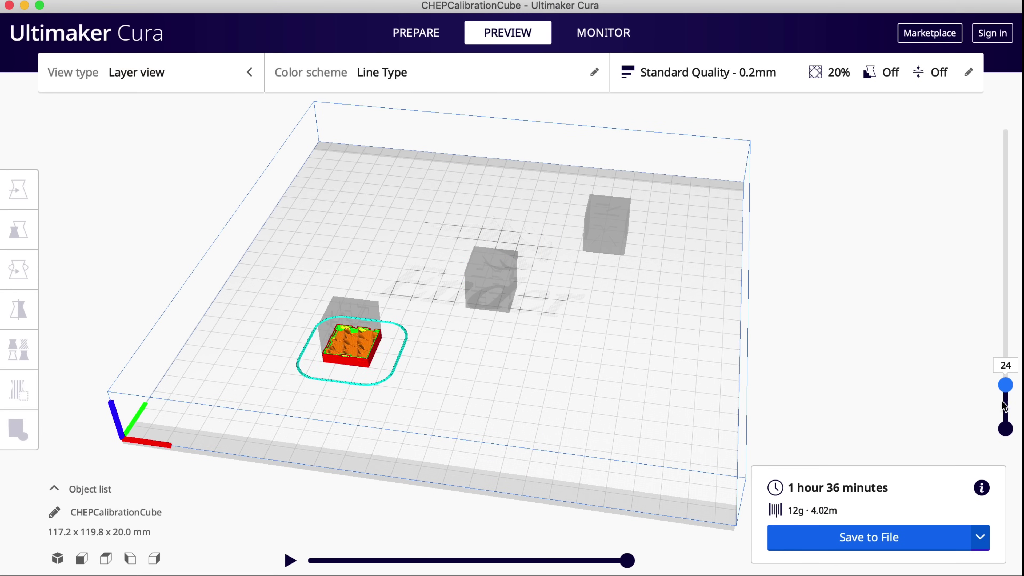
{"action": "left_click_drag", "start_coordinate": [1005, 408], "coordinate": [963, 428]}
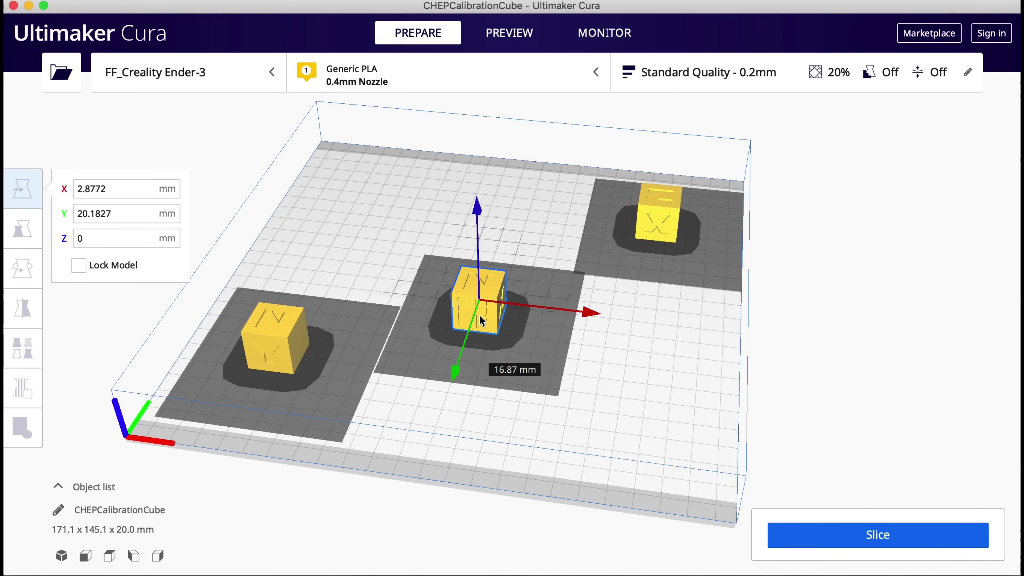
Step: Move the middle cube to about X 3.6 mm and Y 23.4 mm and slice the new arrangement
{"action": "left_click_drag", "start_coordinate": [480, 319], "coordinate": [481, 323]}
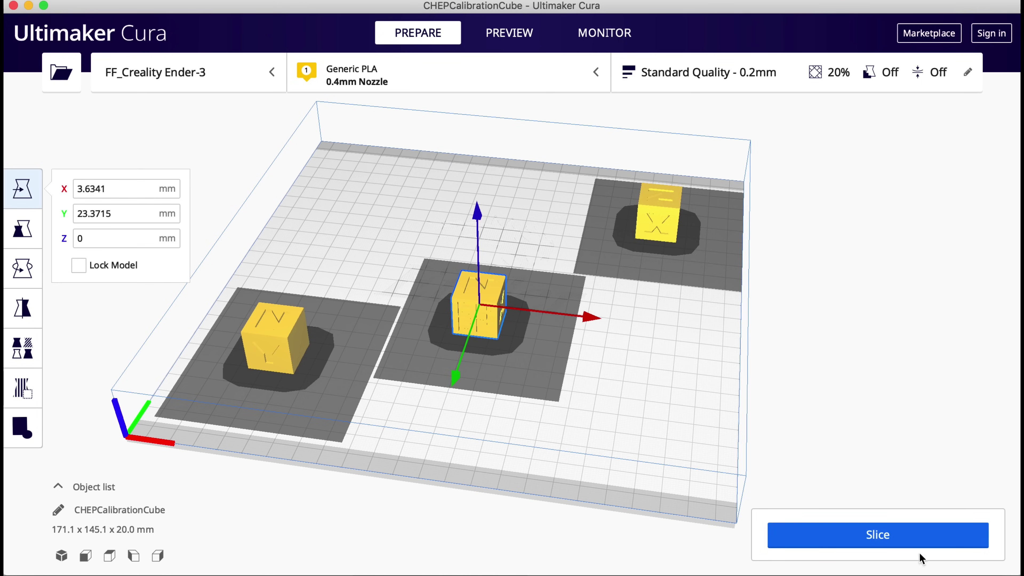
{"action": "left_click", "coordinate": [884, 538]}
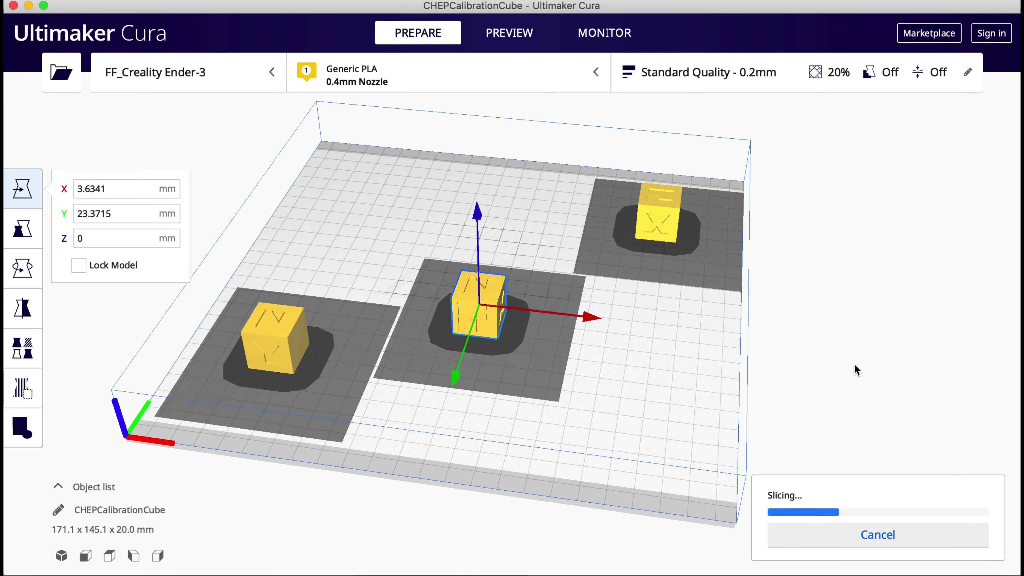
Step: Preview the sliced arrangement with no cube selected and scrub upward from layer 1 to examine the print order
{"action": "left_click", "coordinate": [790, 543]}
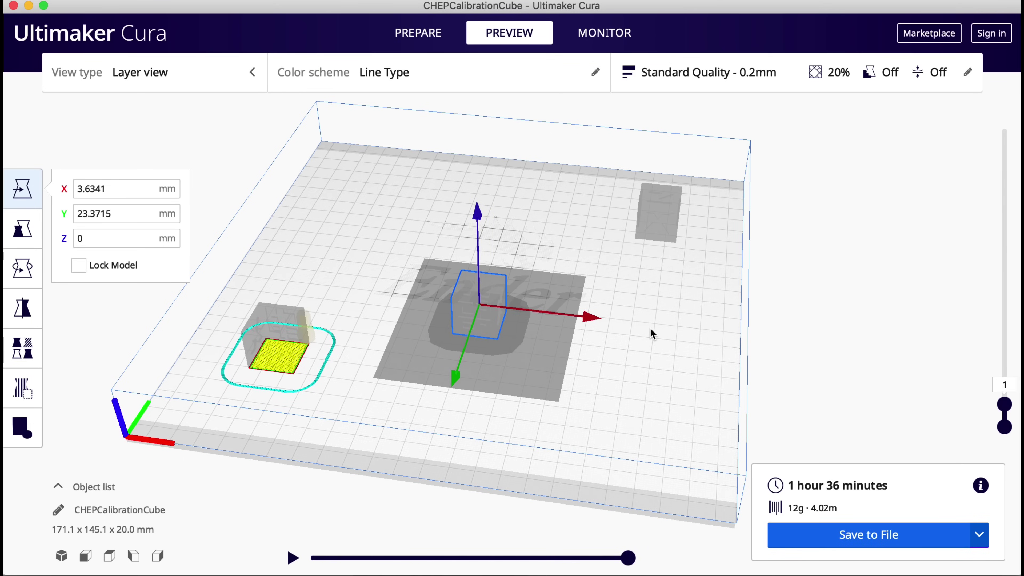
{"action": "left_click", "coordinate": [651, 328]}
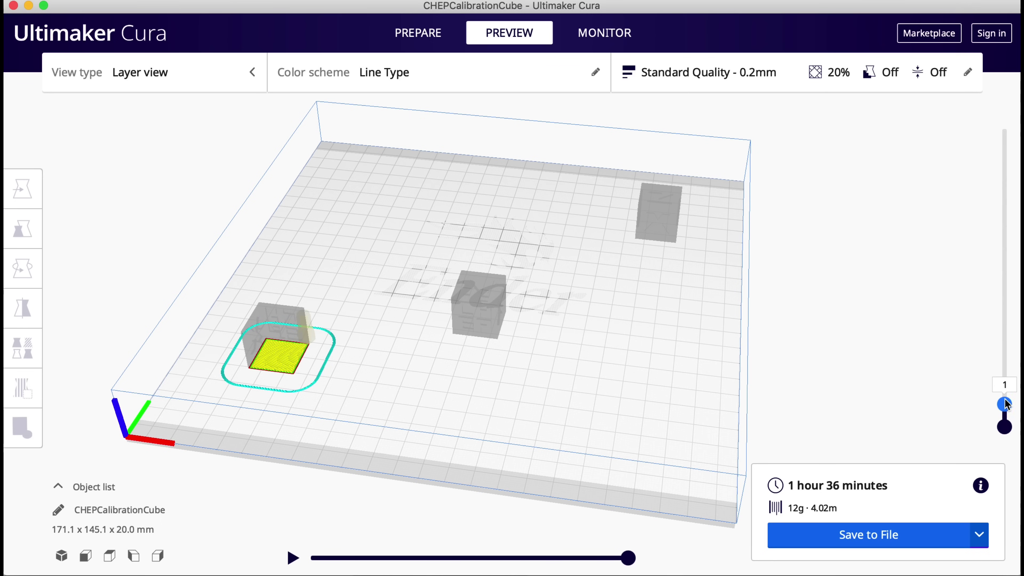
{"action": "left_click_drag", "start_coordinate": [1004, 404], "coordinate": [987, 120]}
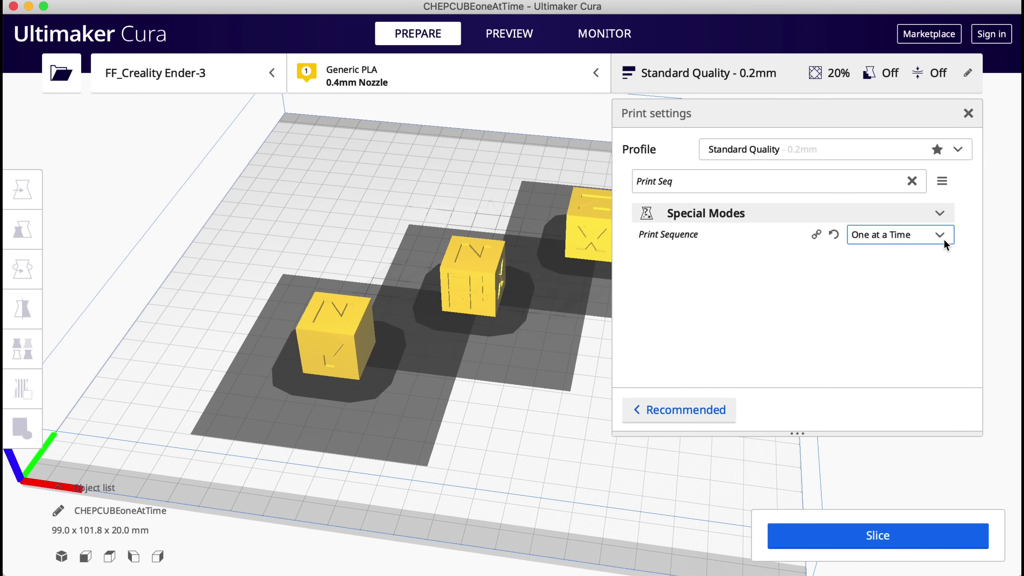
Step: Set the Print Sequence to All at Once and slice the three cubes
{"action": "left_click", "coordinate": [943, 238]}
{"action": "left_click", "coordinate": [911, 255]}
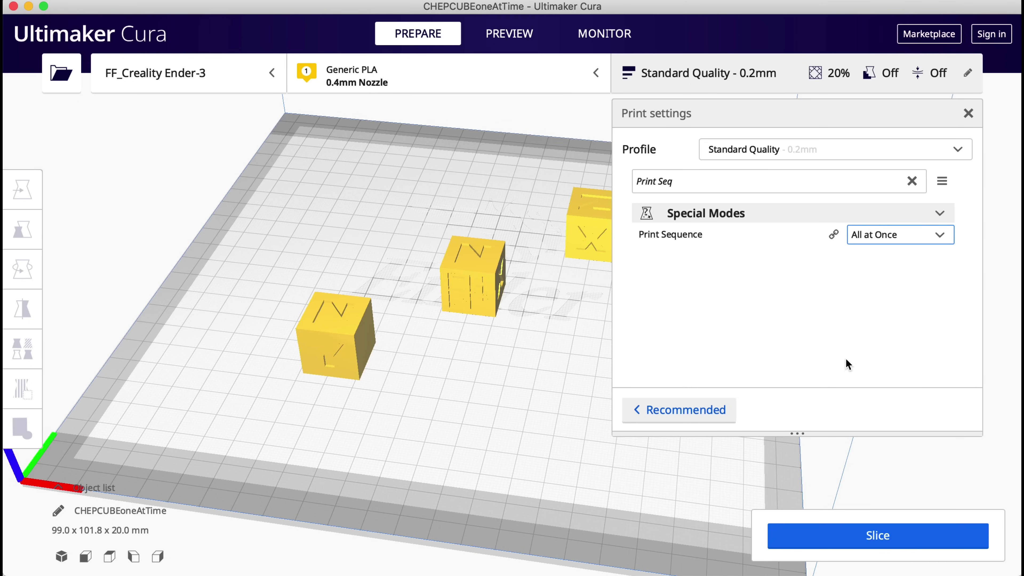
{"action": "left_click", "coordinate": [877, 530]}
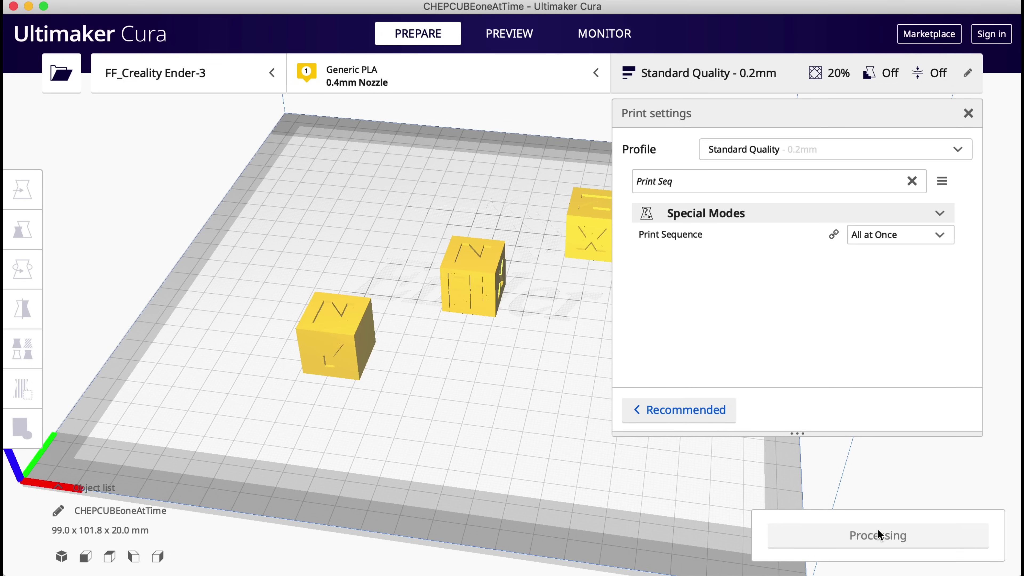
{"action": "left_click", "coordinate": [969, 115]}
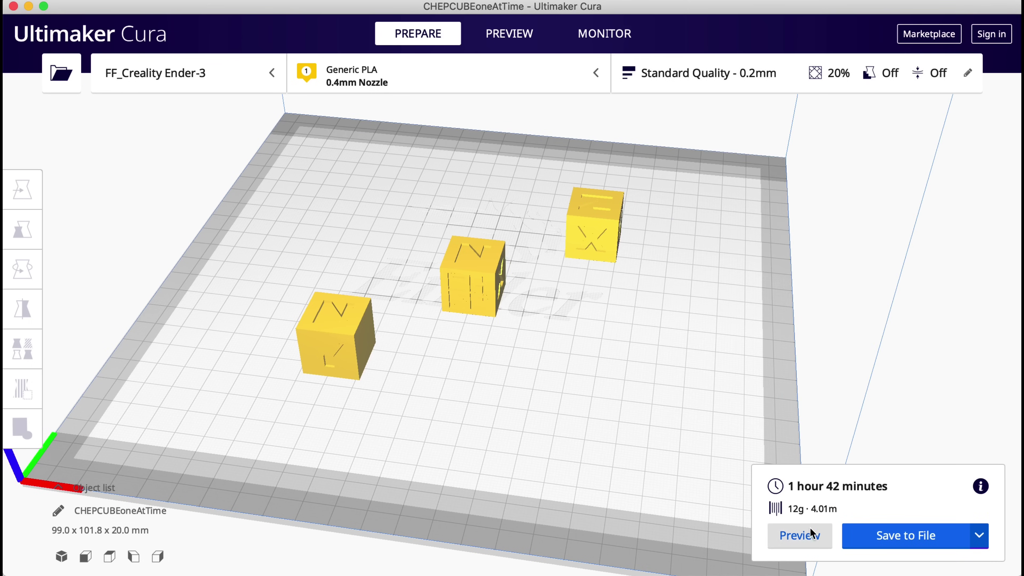
Step: Preview the sliced cubes and scrub the displayed layer up to the top and back down to examine the print order
{"action": "left_click", "coordinate": [806, 535]}
{"action": "left_click_drag", "start_coordinate": [1003, 395], "coordinate": [1002, 130]}
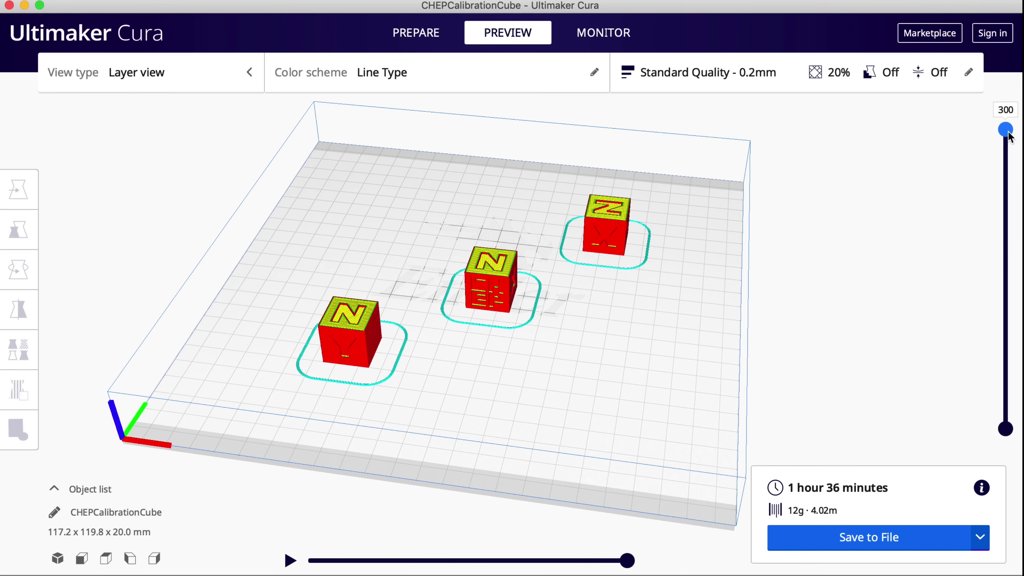
{"action": "left_click_drag", "start_coordinate": [1009, 137], "coordinate": [964, 424]}
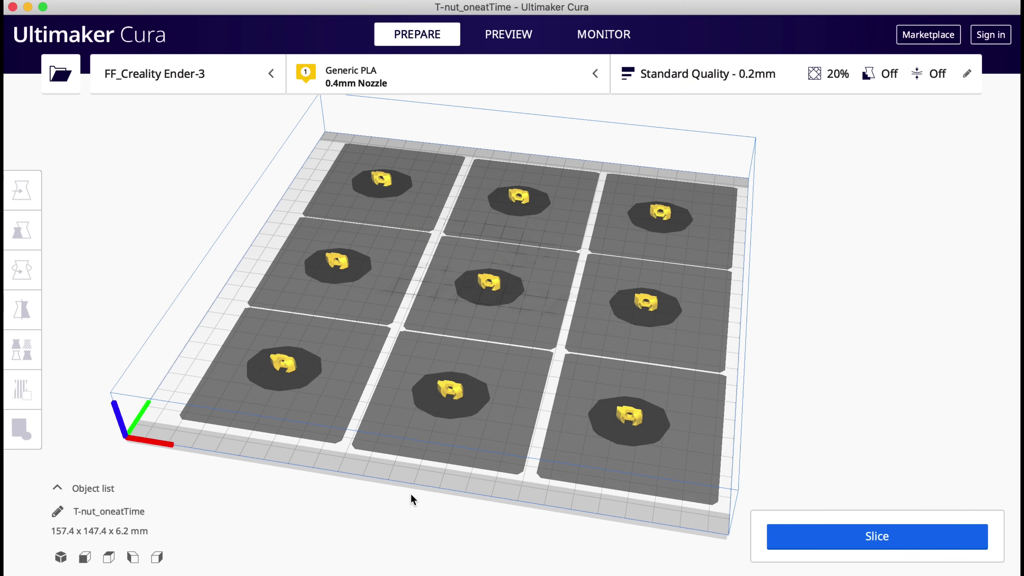
{"action": "mouse_move", "coordinate": [410, 493]}
{"action": "right_mouse_down"}
{"action": "mouse_move", "coordinate": [401, 475]}
{"action": "mouse_move", "coordinate": [441, 484]}
{"action": "mouse_move", "coordinate": [402, 443]}
{"action": "mouse_move", "coordinate": [408, 433]}
{"action": "mouse_move", "coordinate": [424, 434]}
{"action": "mouse_move", "coordinate": [404, 467]}
{"action": "mouse_move", "coordinate": [416, 485]}
{"action": "right_mouse_up"}
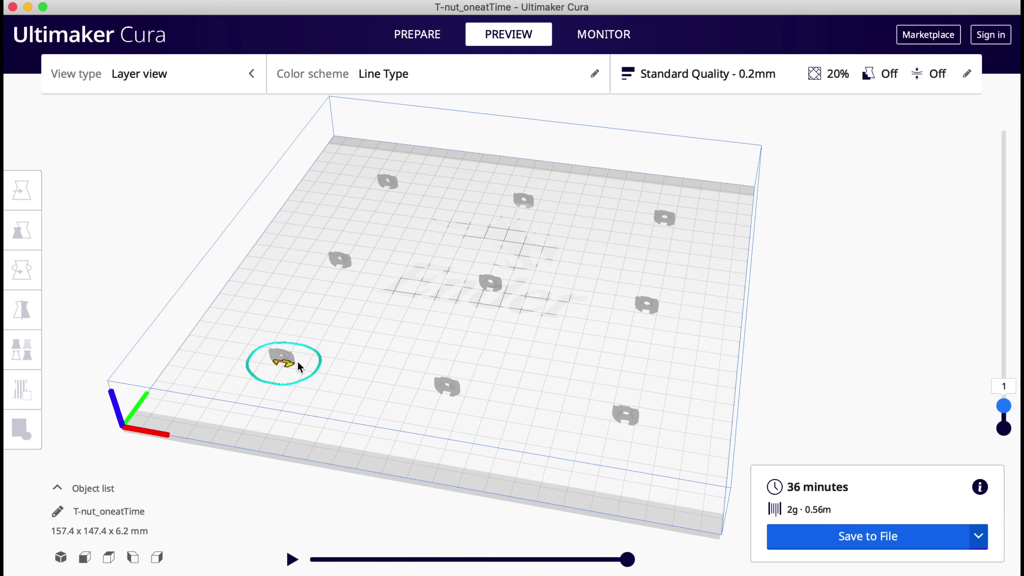